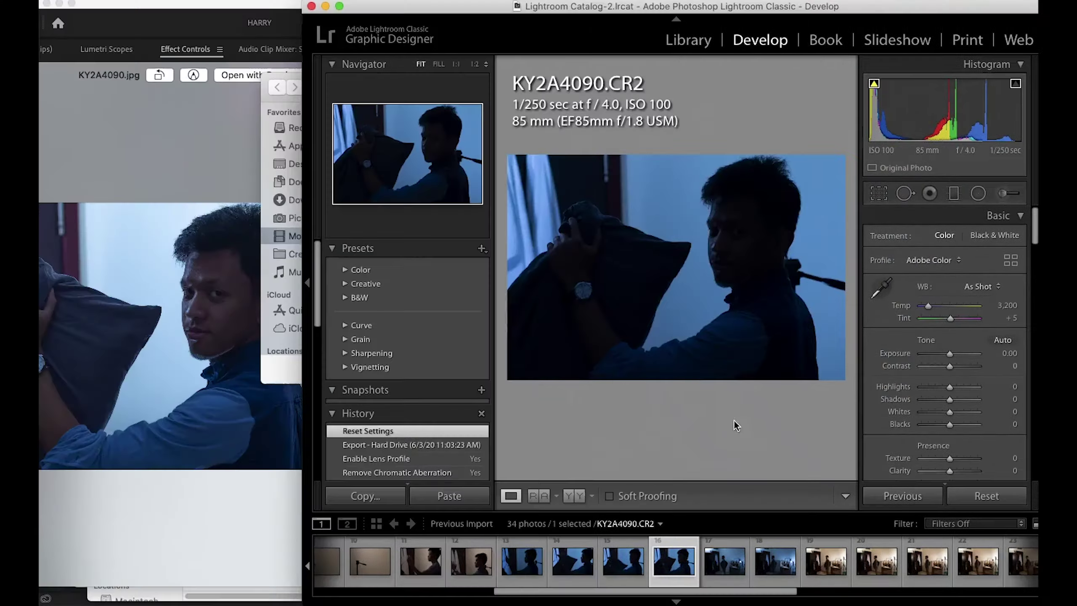
Paste the copied Lightroom colour settings onto the photo and apply the grade.
key("ctrl+z")
left_click(164, 495)
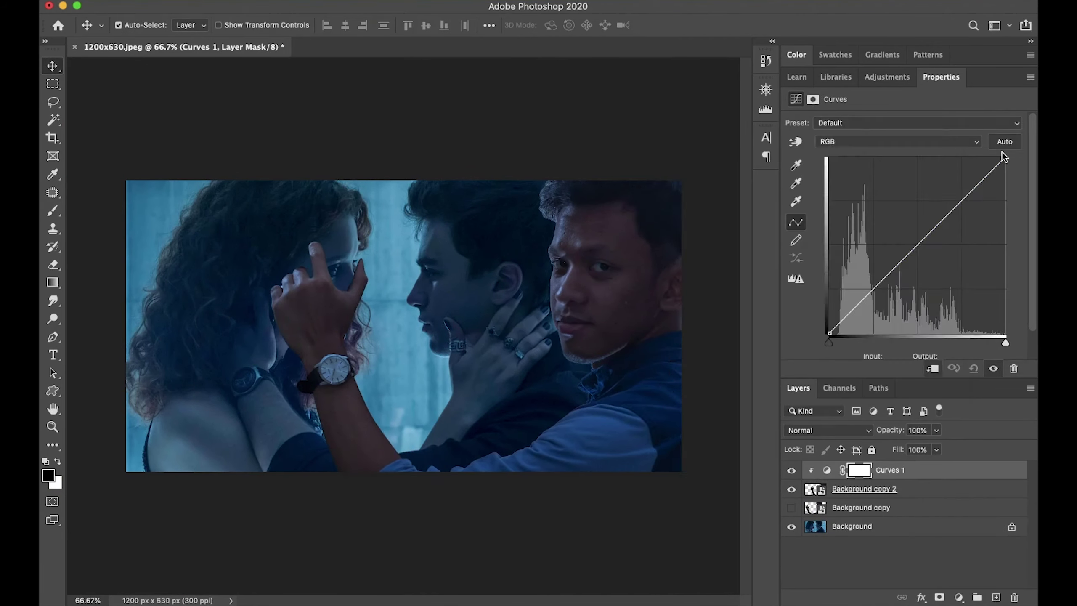
Auto-correct the new man's Curves using light-blue highlight and navy shadow target colours.
left_click(1003, 145, "alt")
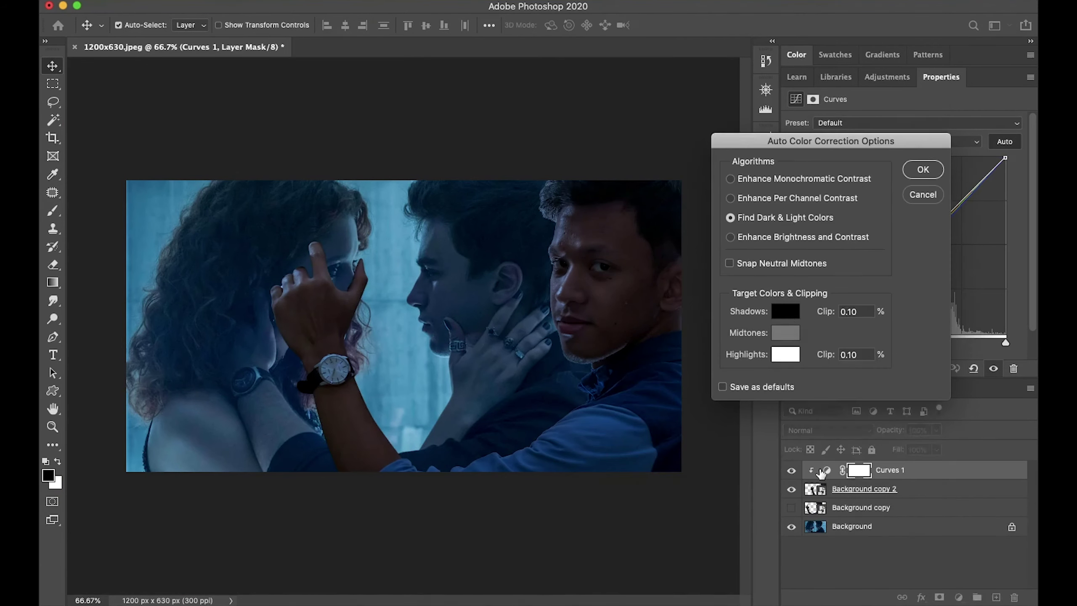
left_click(785, 354)
left_click(509, 327)
left_click(420, 244)
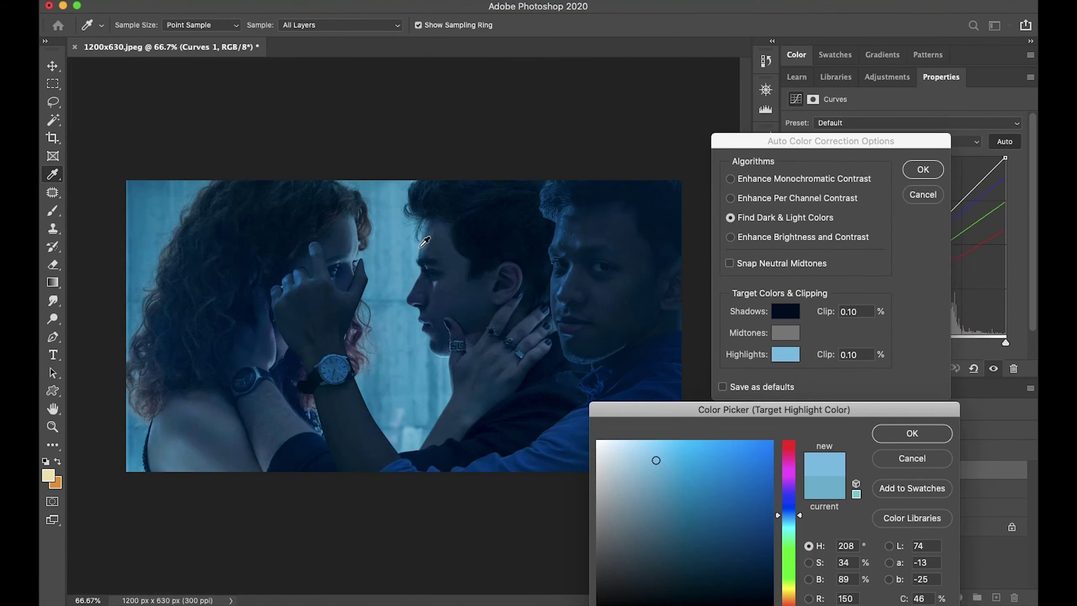
key("Return")
left_click(785, 311)
key("Return")
key("Return")
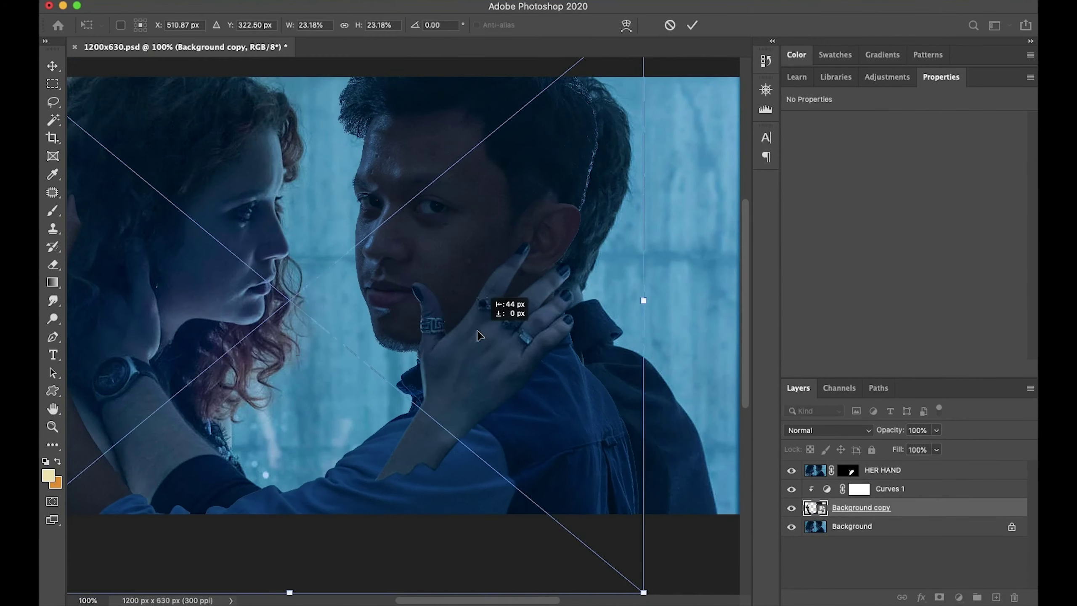
Shift the new man up and left into place over the original man.
mouse_move(535, 323)
left_mouse_down()
mouse_move(487, 320)
mouse_move(501, 326)
mouse_move(492, 300)
mouse_move(524, 290)
left_mouse_up()
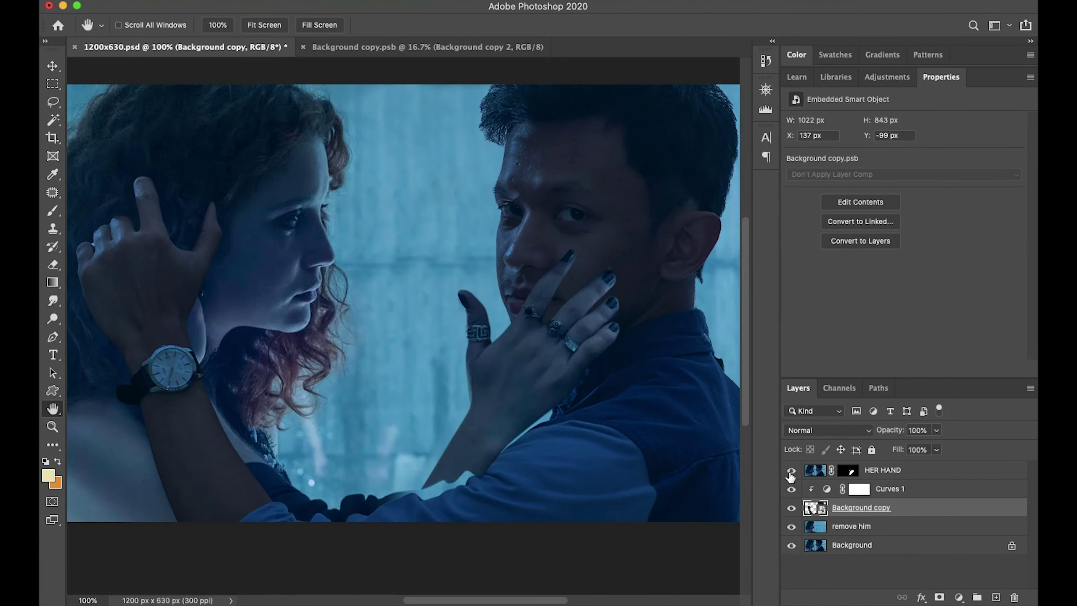
Duplicate HER HAND, hide the original, and move the copy 124 px right onto his cheek.
left_click(881, 470)
key("ctrl+j")
left_click(791, 488)
key("ctrl+t")
mouse_move(569, 344)
left_mouse_down()
mouse_move(638, 344)
mouse_move(610, 363)
left_mouse_up()
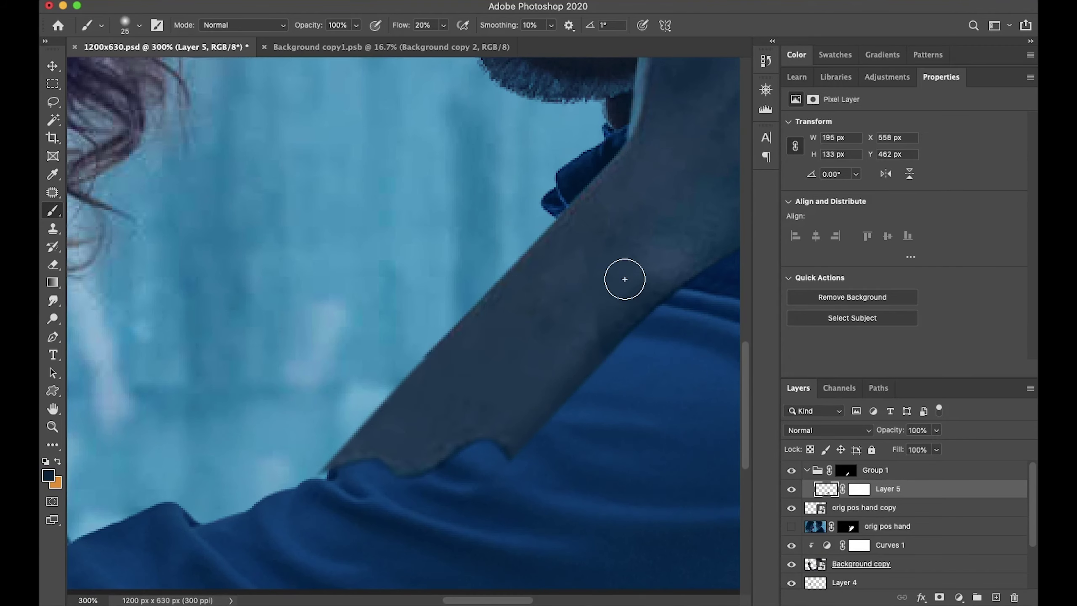
Pan around the zoomed image to inspect another area.
key("h")
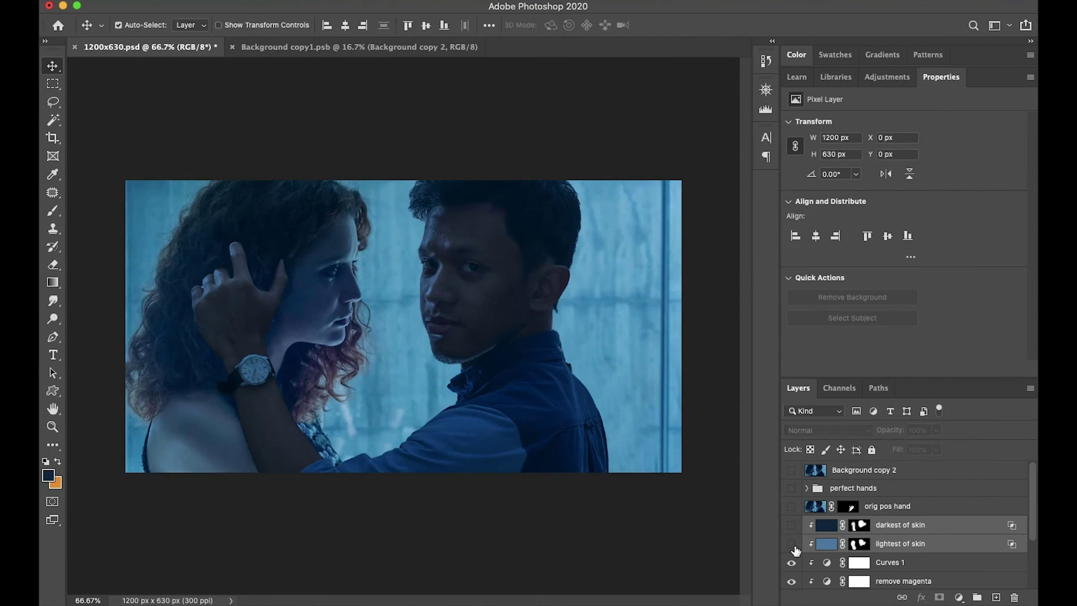
Hide the Background copy 2 layer and select the lightest of skin layer.
left_click(791, 470)
left_click(916, 543)
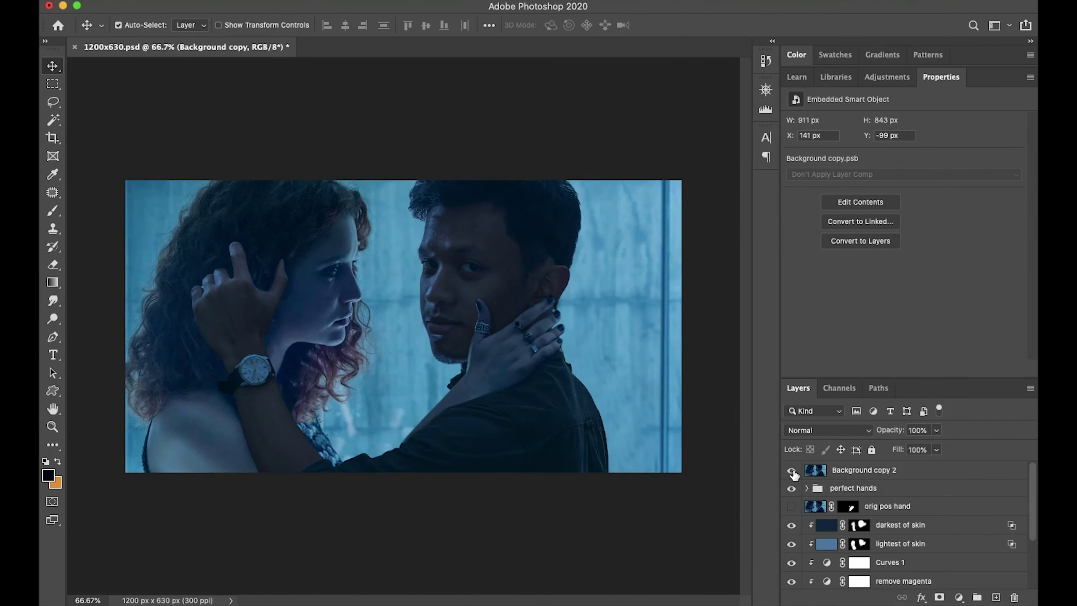
Show the Background copy 2 layer again.
left_click(791, 469)
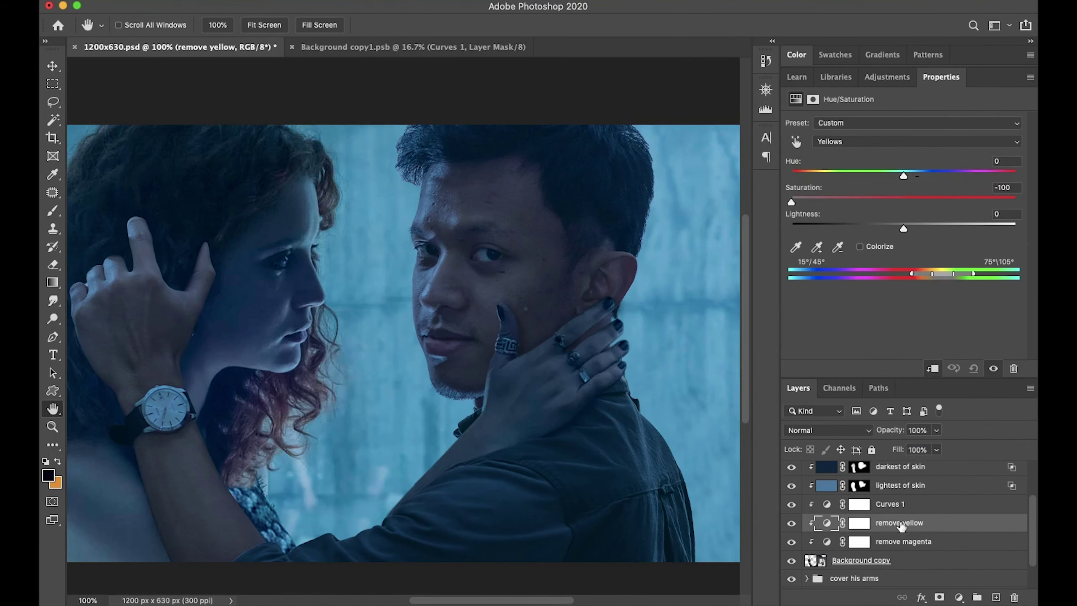
Lower Magentas saturation to -40, then show Background copy 2 and zoom on the woman's face.
left_click(895, 203)
left_click_drag(904, 201, 859, 202)
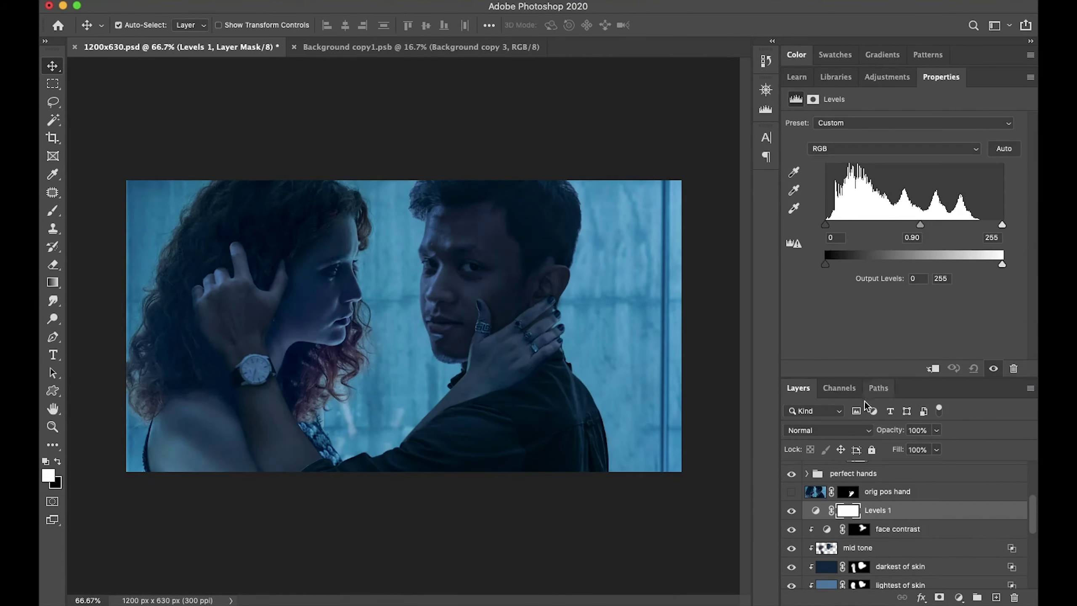
left_click(791, 471)
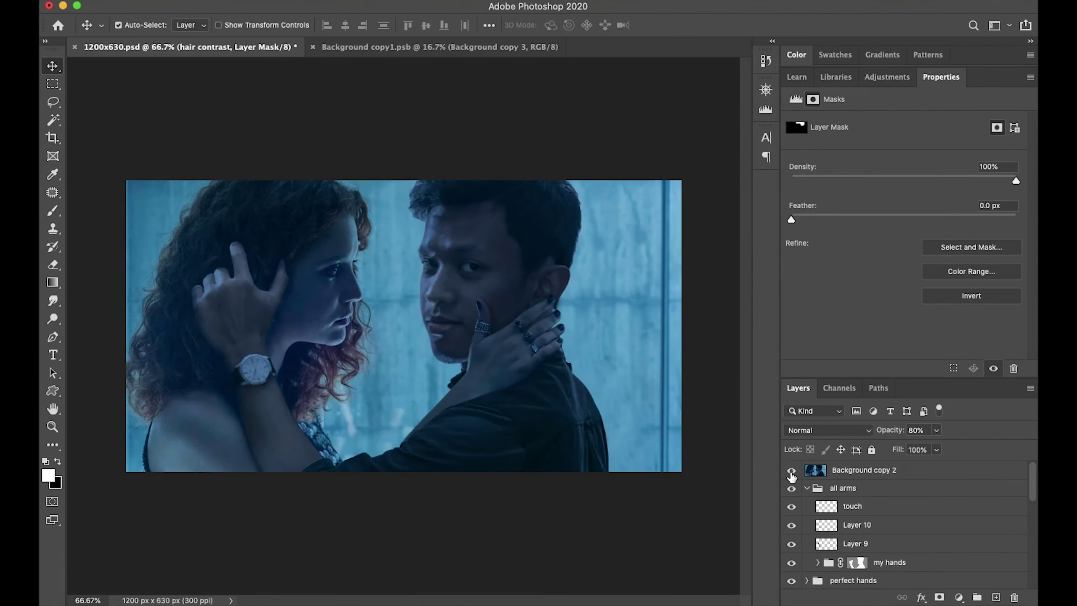
left_click(305, 337)
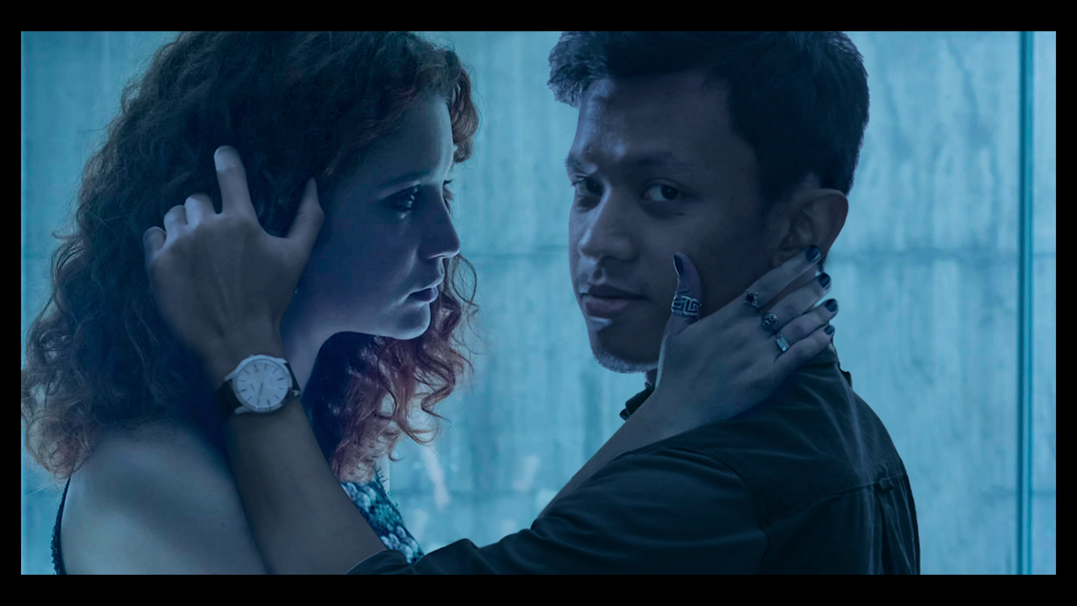